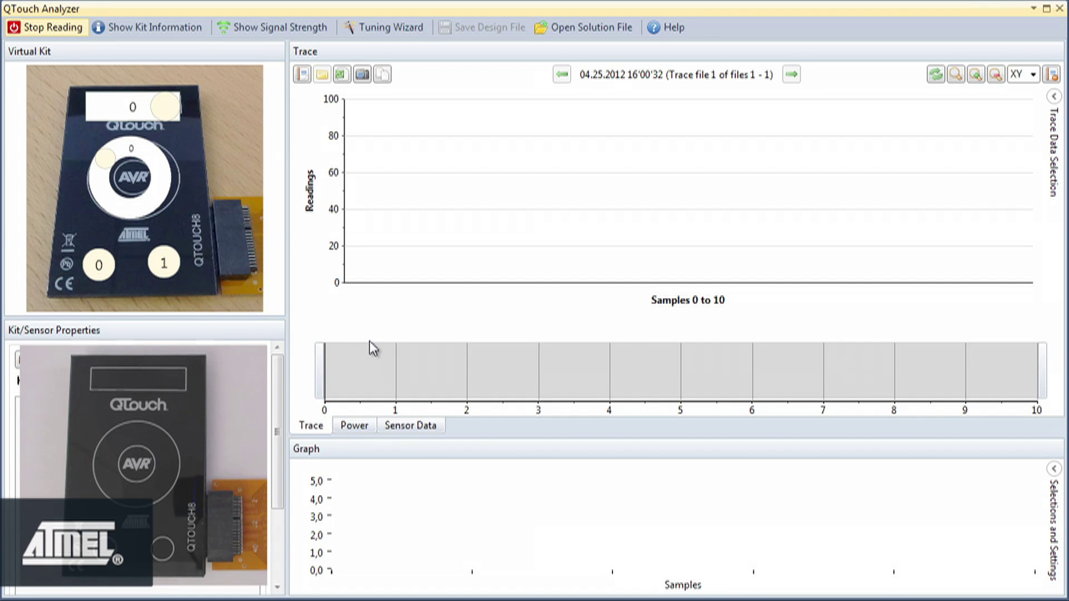
Turn on the signal strength display and open the Tuning Wizard, fitting its window fully on screen.
left_click(267, 34)
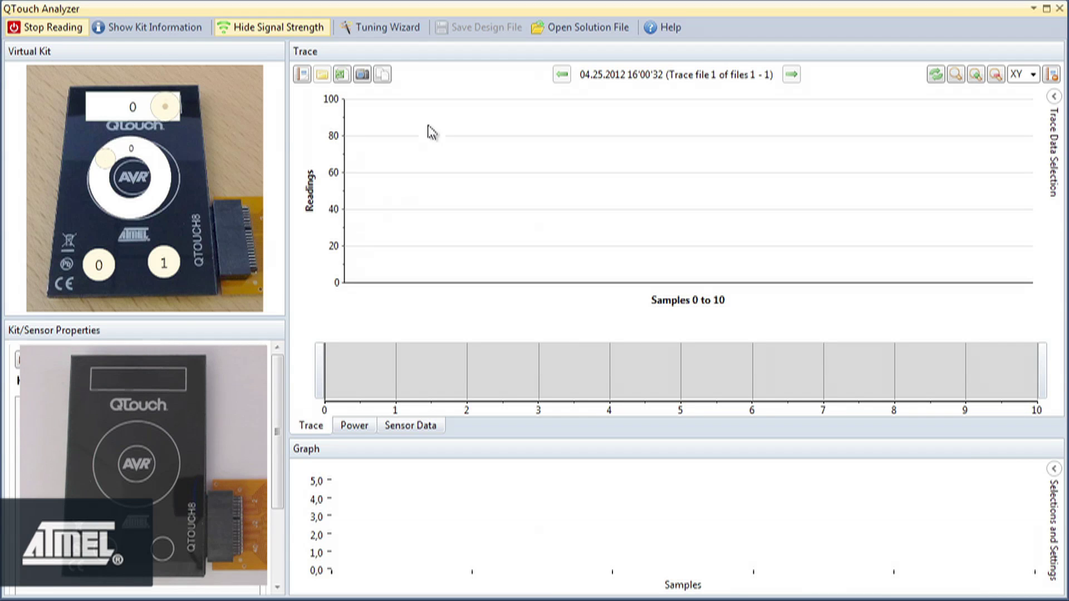
left_click(387, 38)
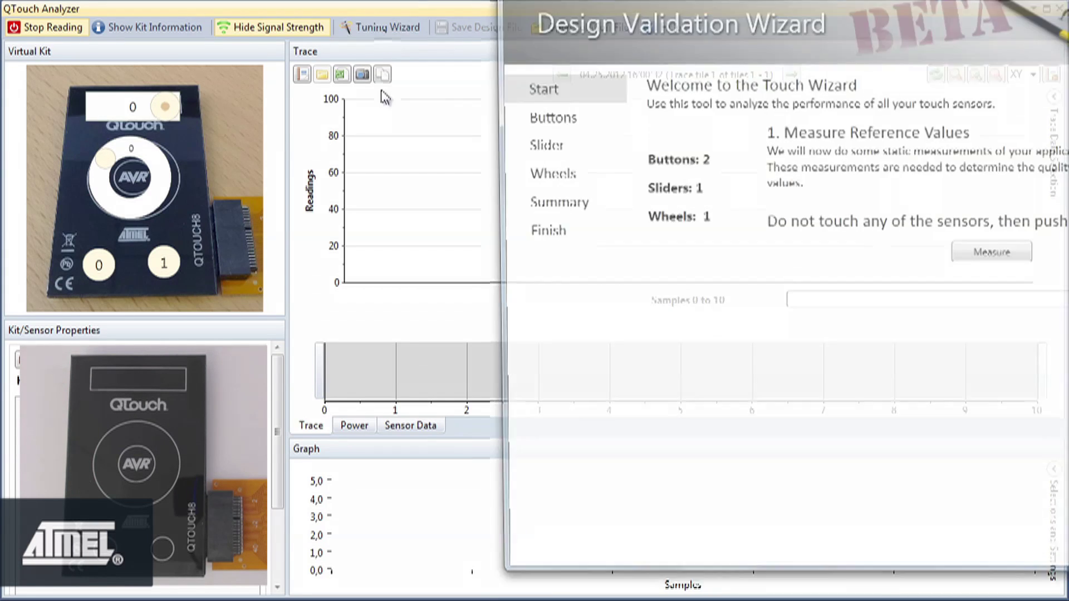
left_click_drag(886, 0, 569, 26)
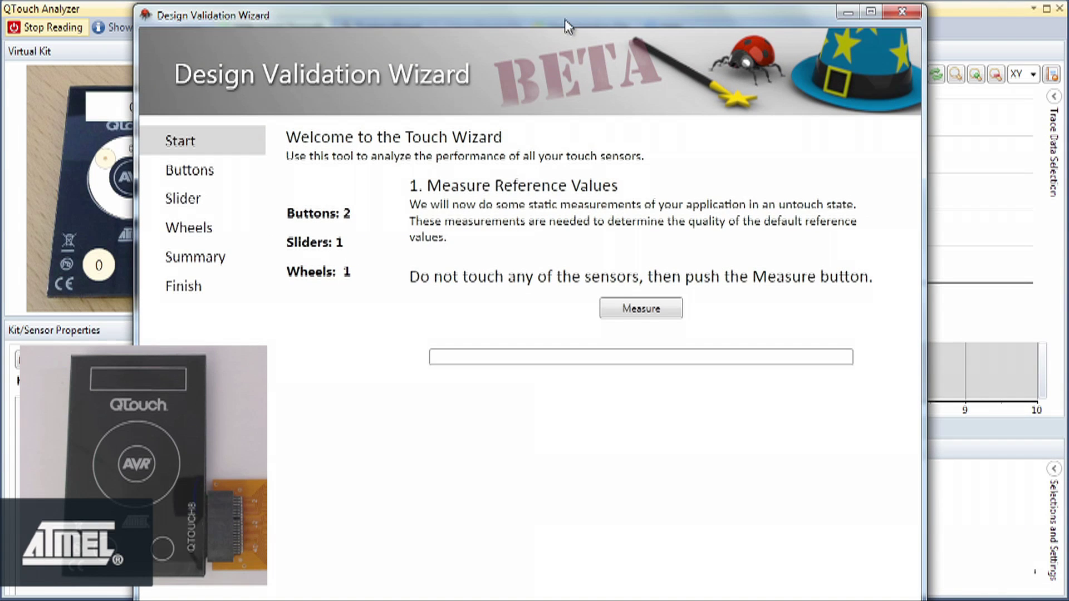
mouse_move(548, 600)
left_mouse_down()
mouse_move(549, 566)
mouse_move(549, 590)
left_mouse_up()
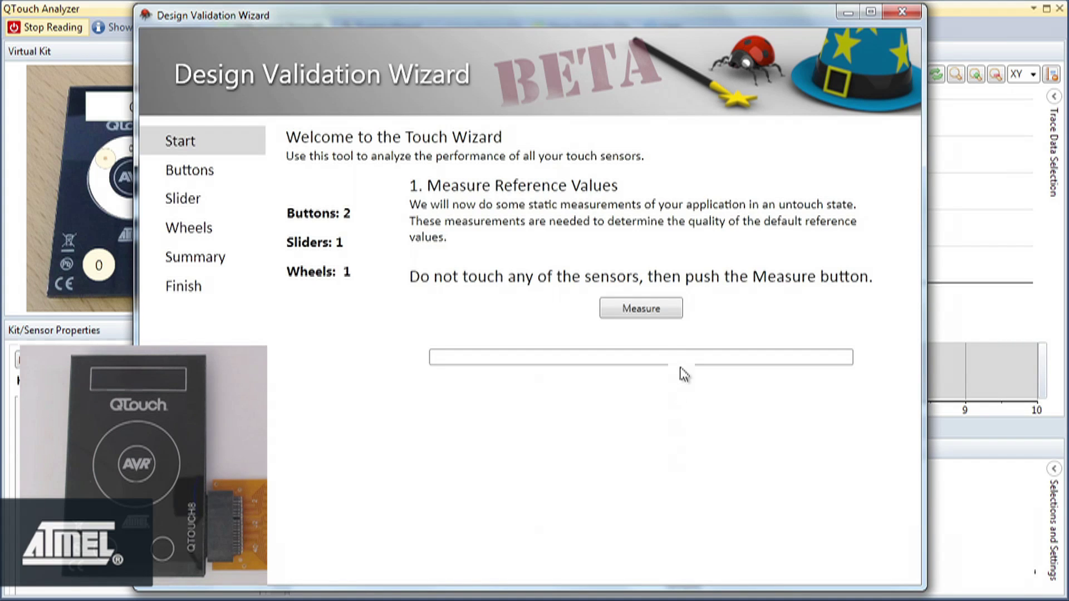
Measure the untouched reference values of all sensors and the touched values of Button 0 and Button 1.
left_click(641, 312)
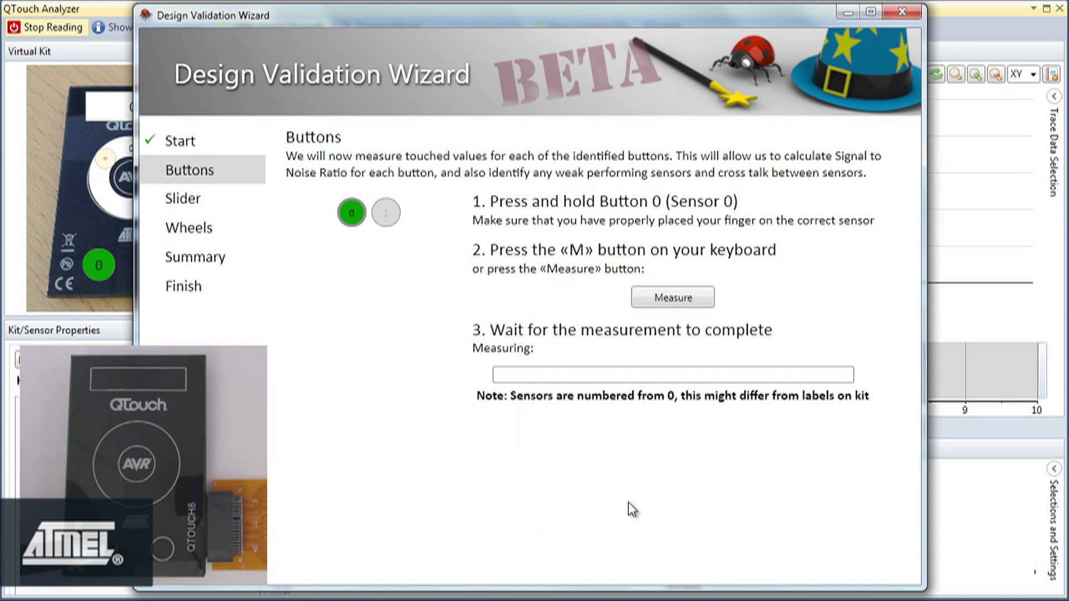
left_click(685, 302)
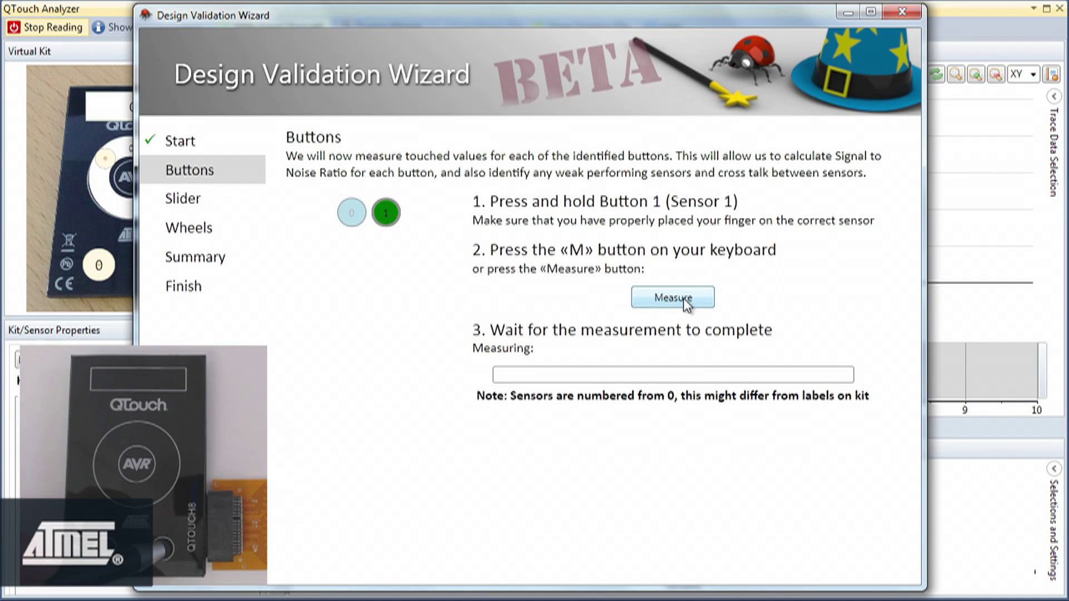
left_click(684, 301)
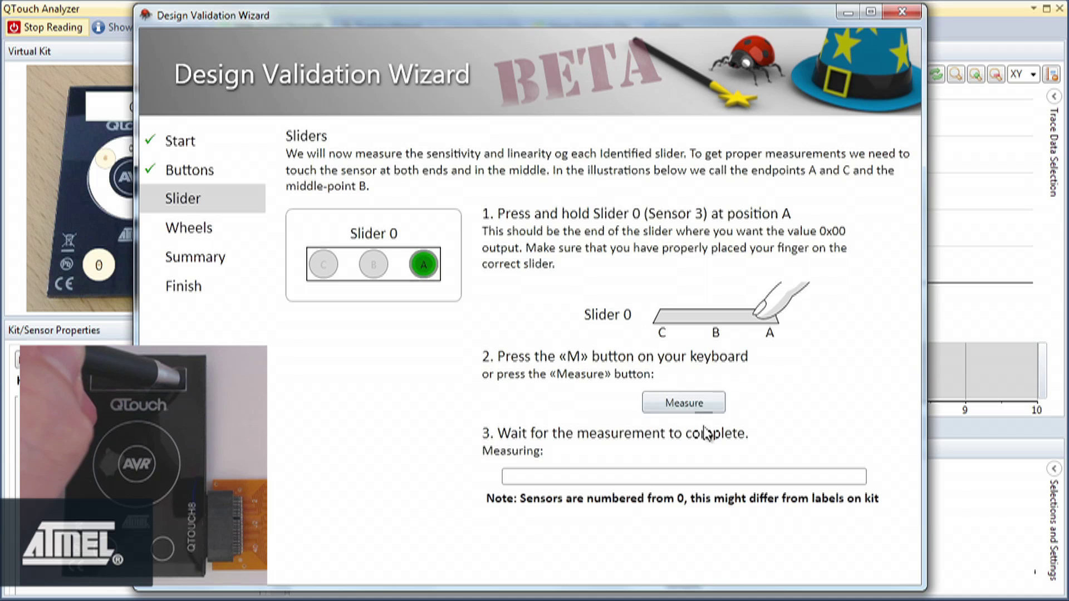
Measure Slider 0 while it is touched at positions A, B and C.
left_click(699, 405)
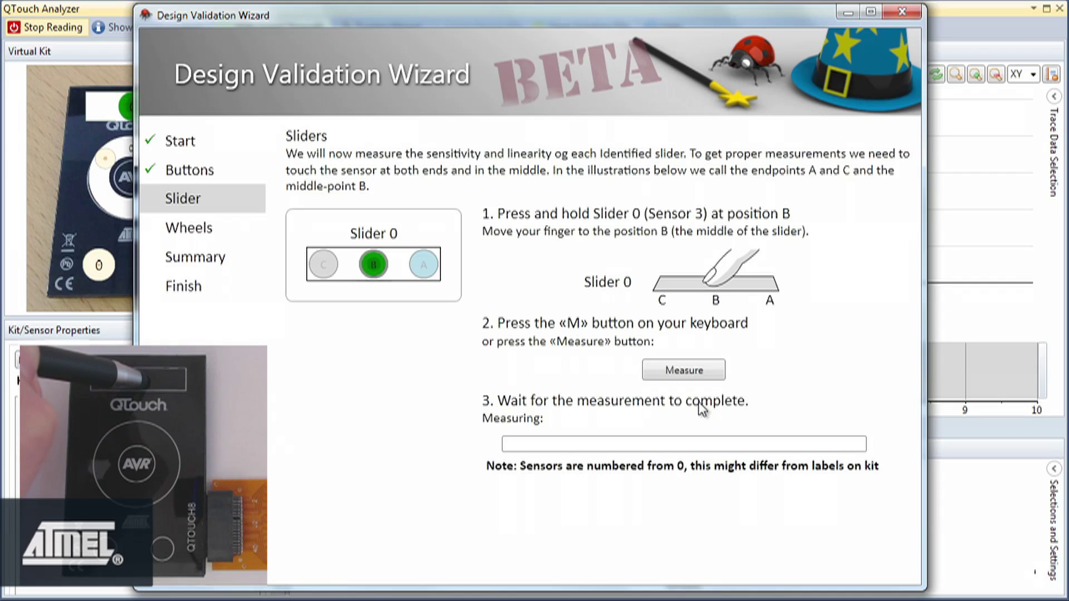
left_click(692, 371)
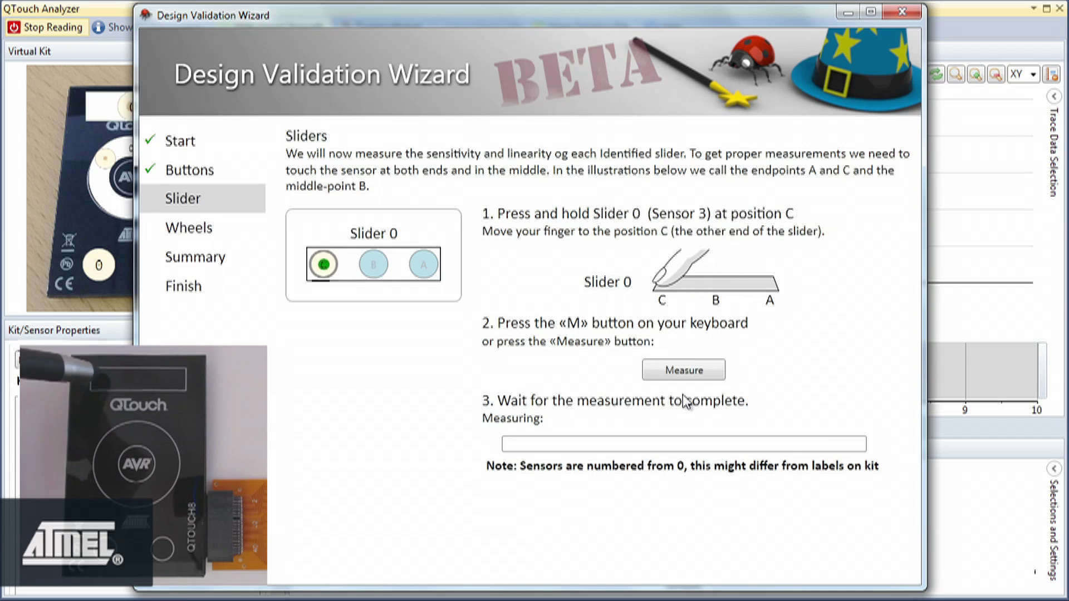
left_click(693, 370)
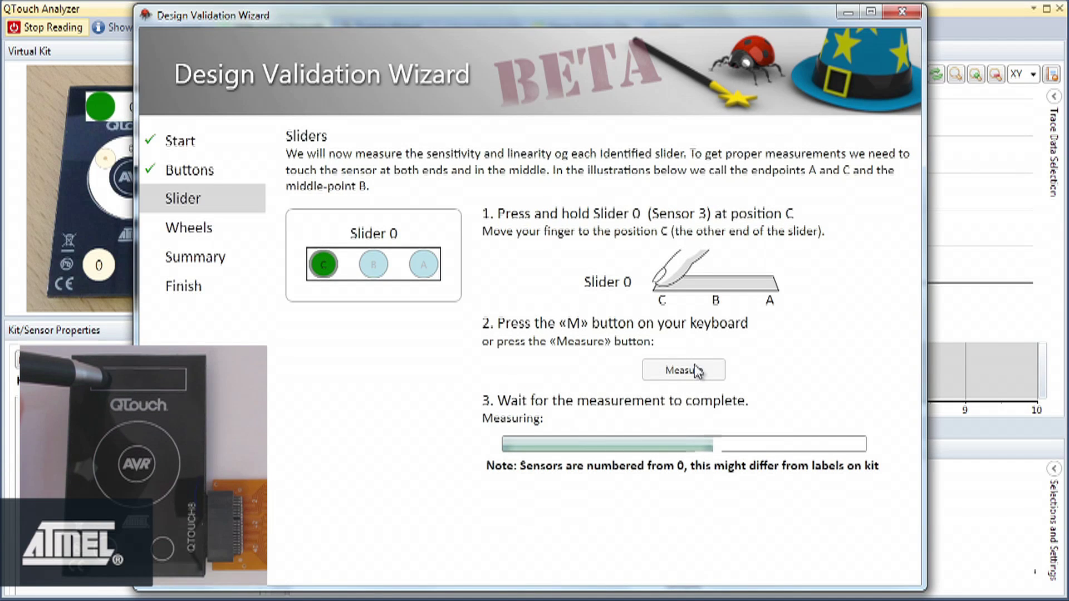
left_click(695, 372)
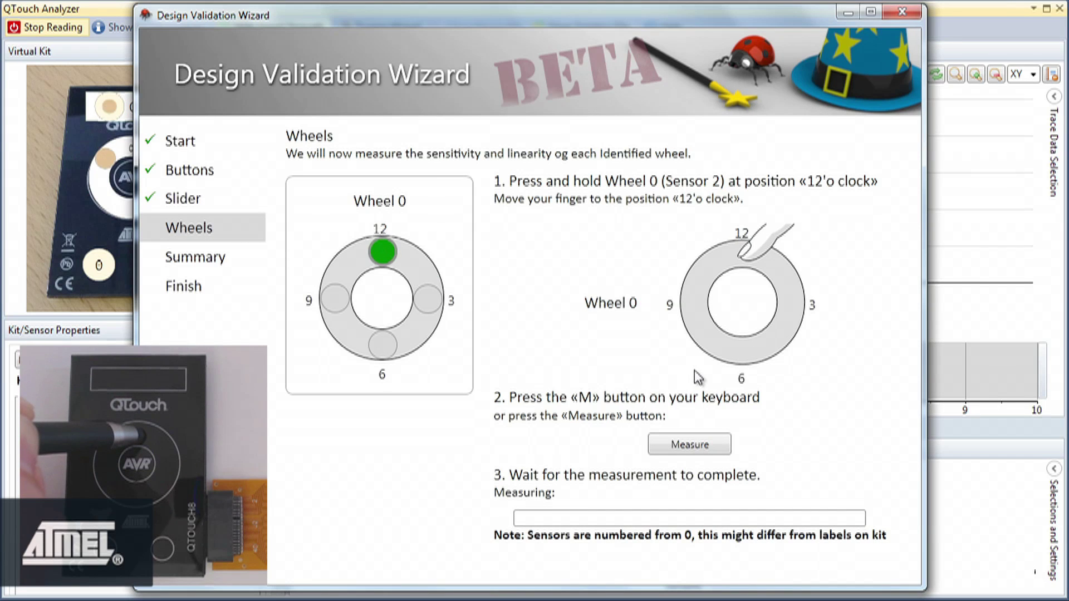
Measure Wheel 0 at the 12, 3, 6 and 9 o'clock positions and while spinning around it, including counterclockwise.
key("m")
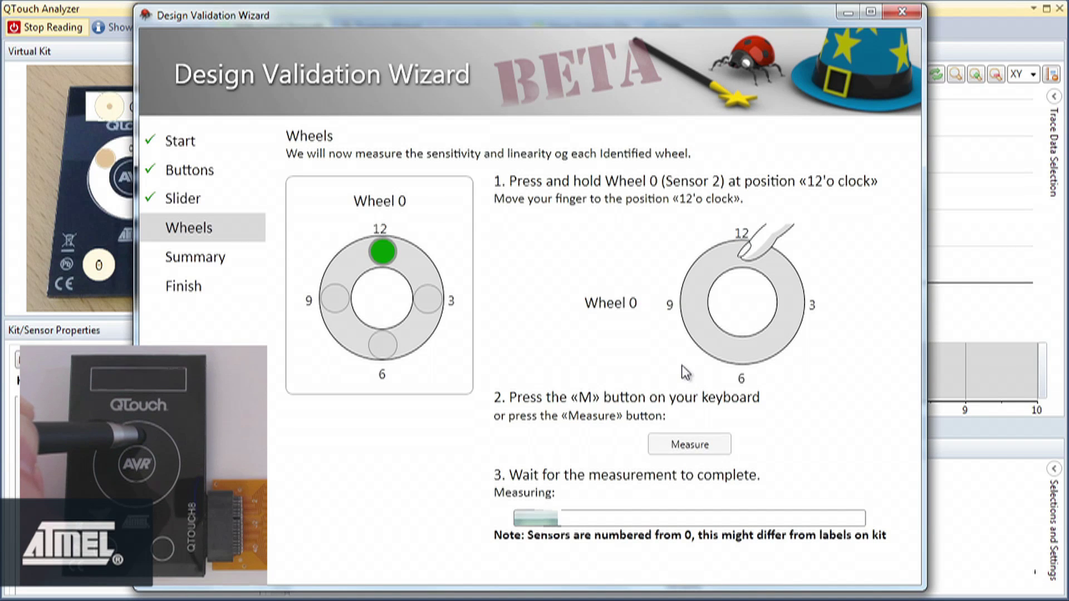
left_click(690, 445)
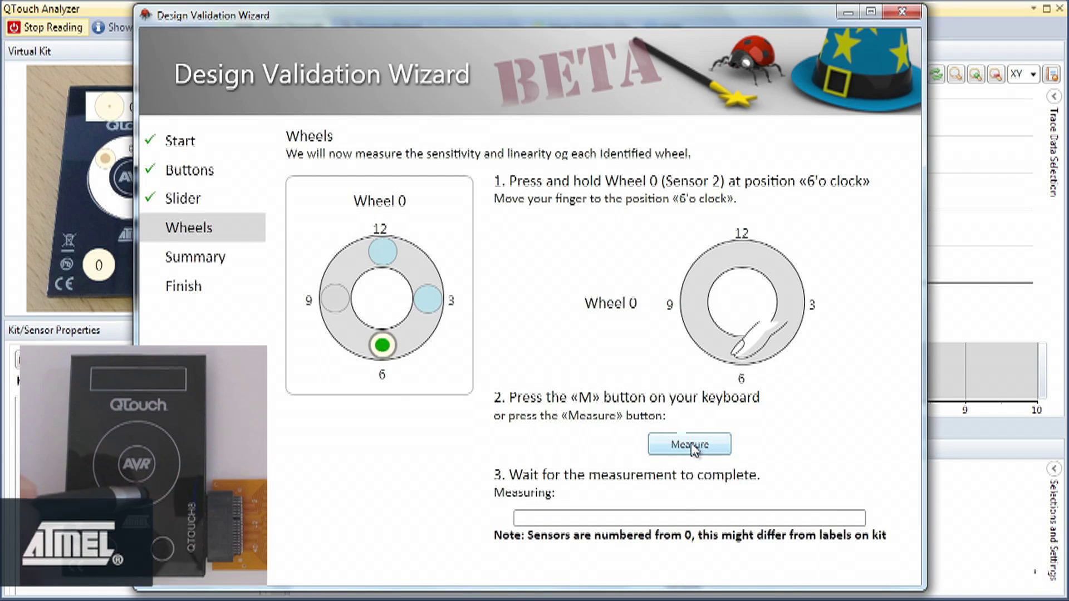
left_click(691, 445)
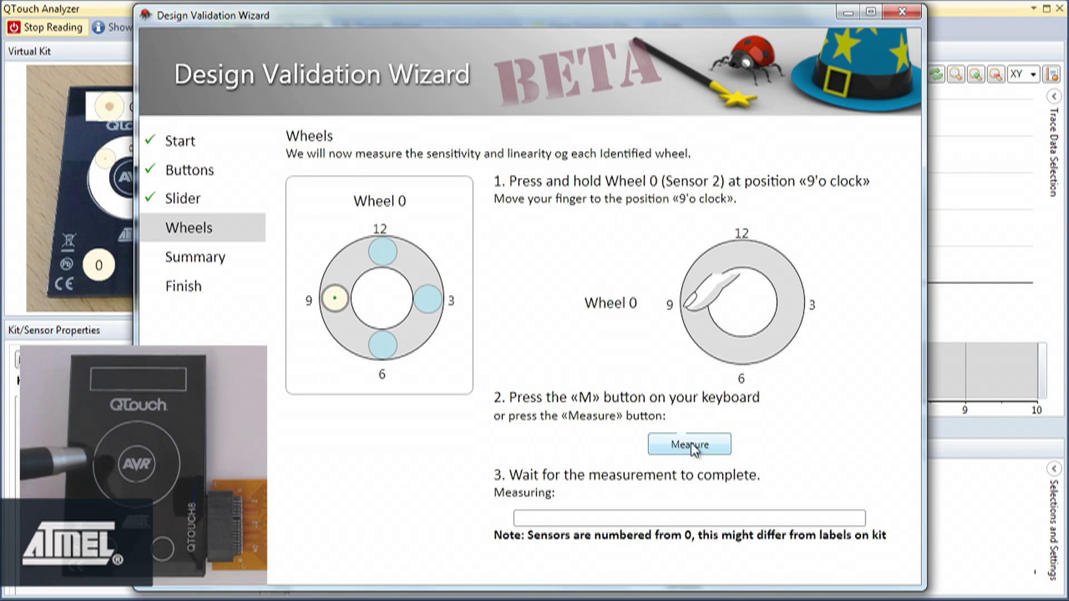
left_click(691, 446)
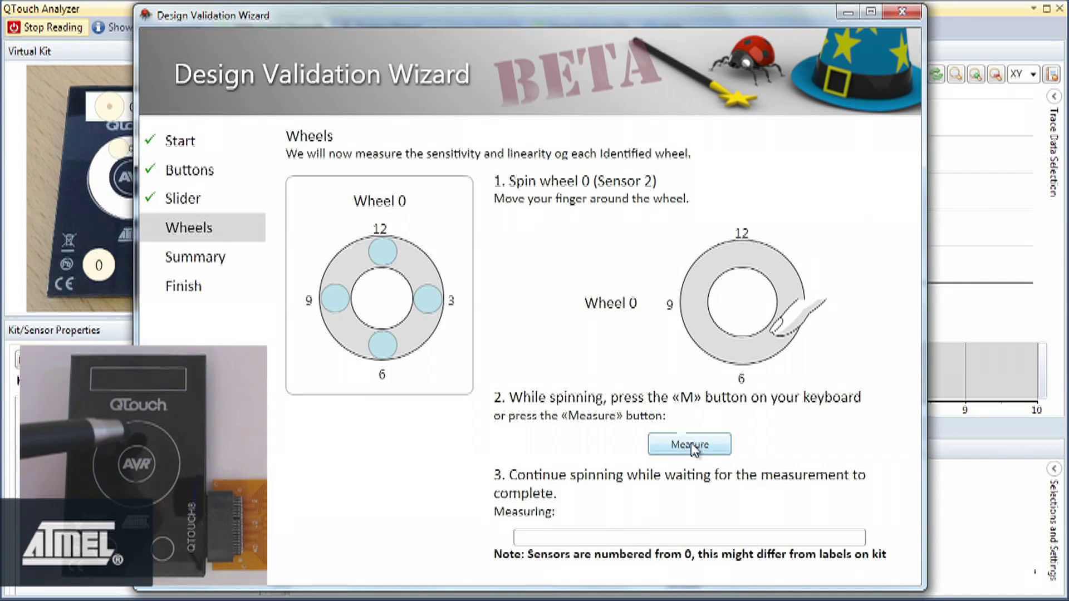
left_click(690, 445)
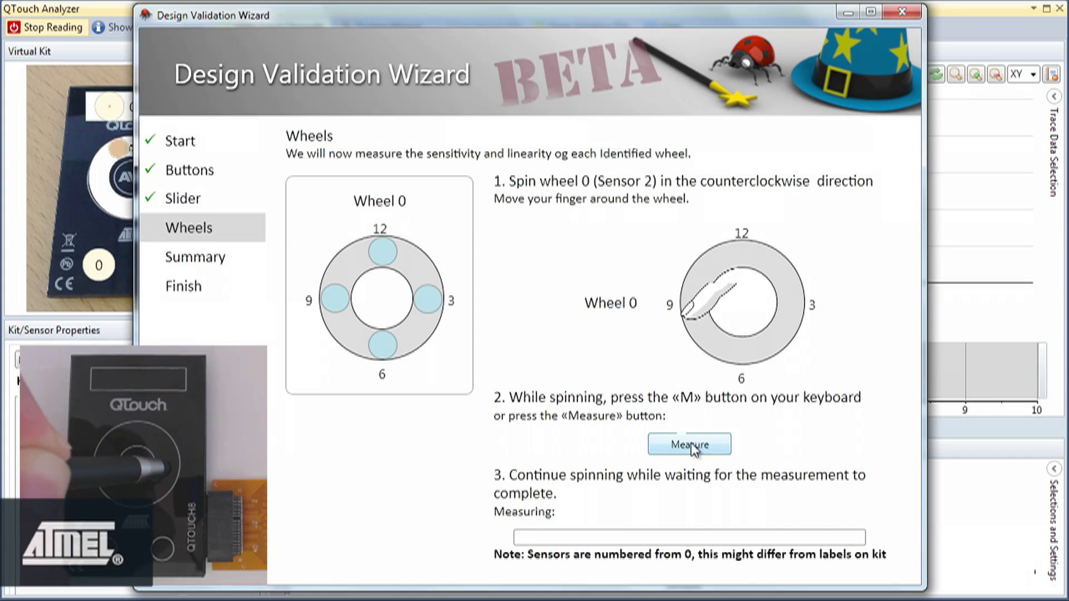
left_click(690, 444)
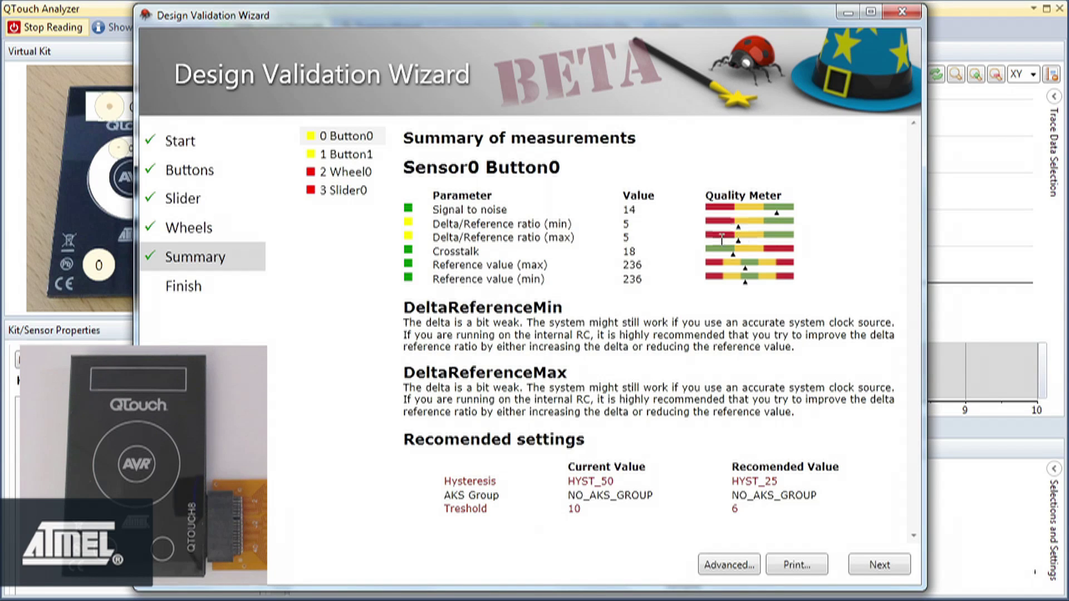
Review the measurement summaries of Button0, Button1, Wheel0 and Slider0, comparing their parameter quality ratings.
left_click(343, 137)
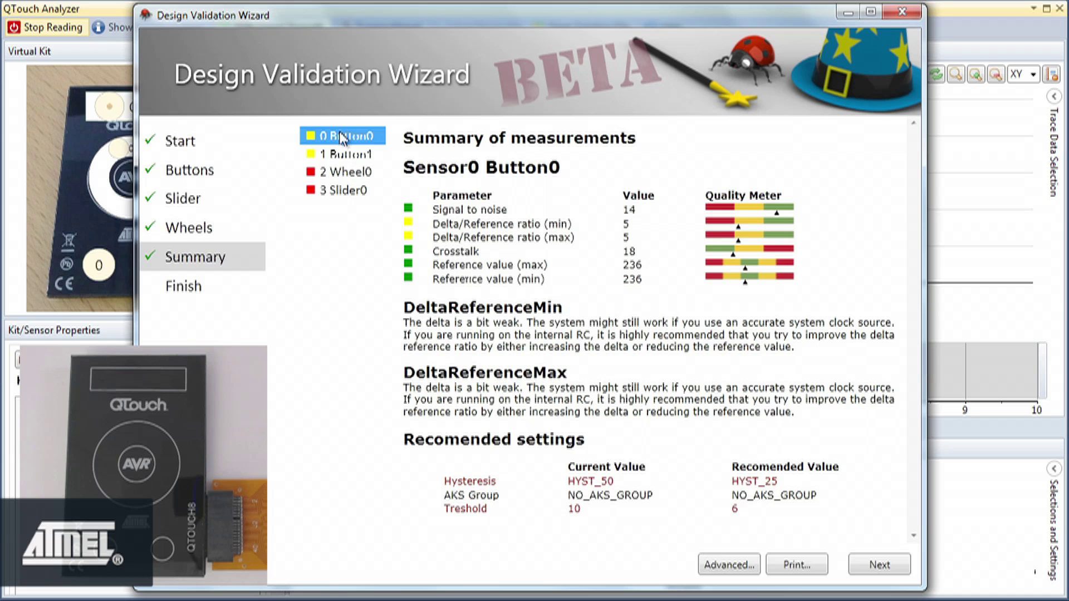
left_click(342, 154)
left_click(343, 174)
left_click(344, 191)
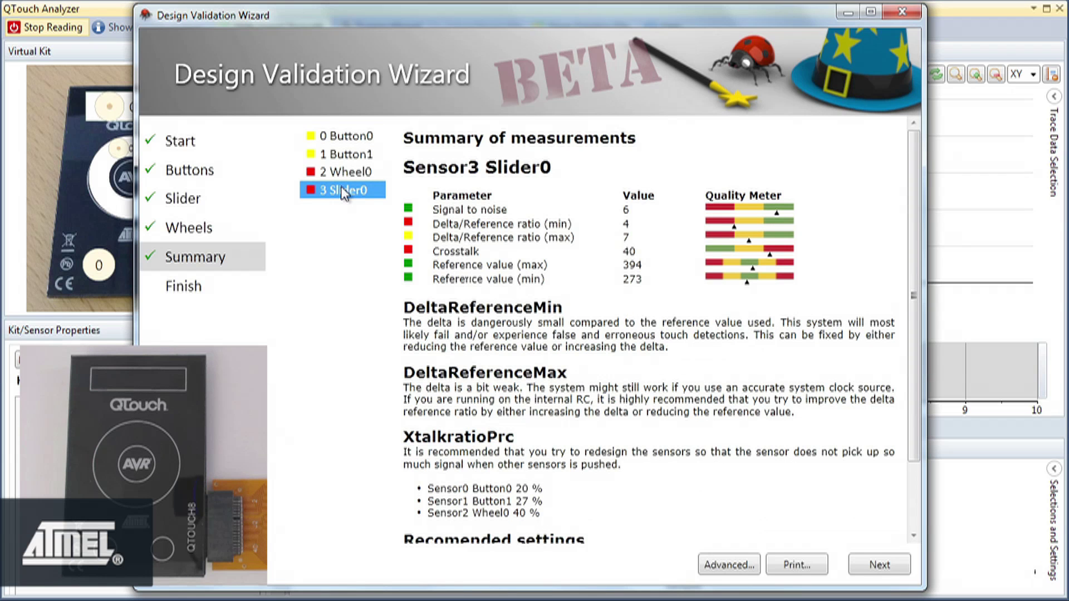
left_click(345, 136)
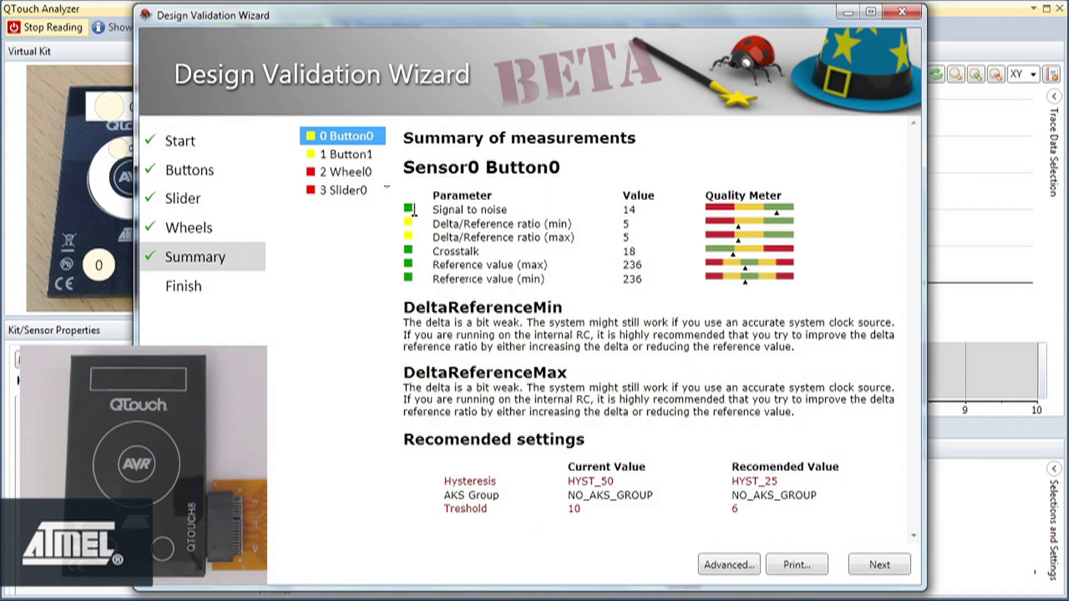
left_click(337, 156)
left_click(344, 173)
left_click(350, 191)
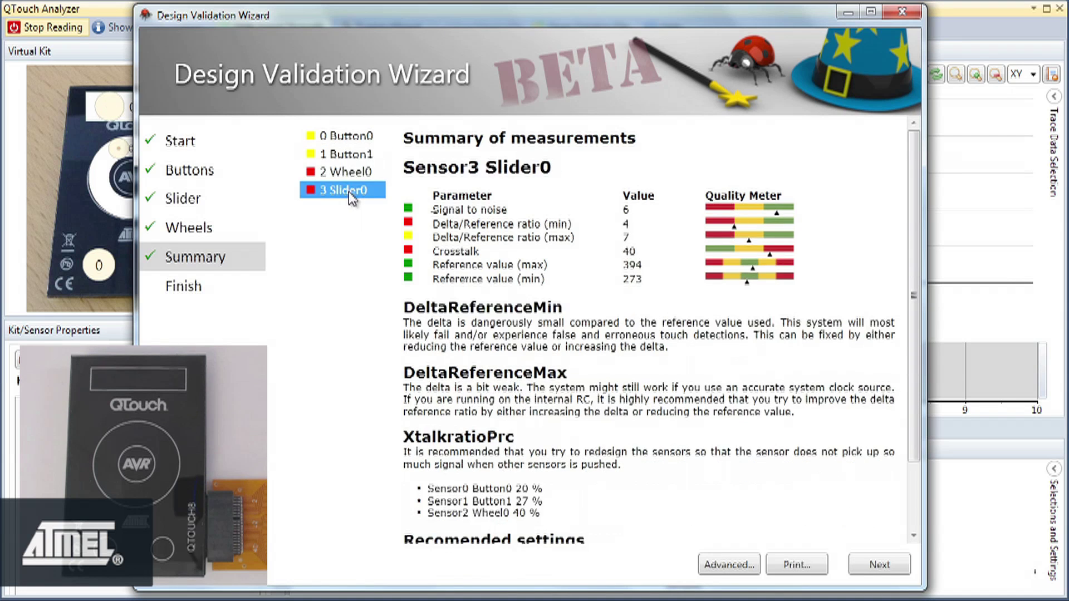
Examine the SNR and DeltaReferenceMin explanations in the Wheel0 measurement summary.
left_click(352, 174)
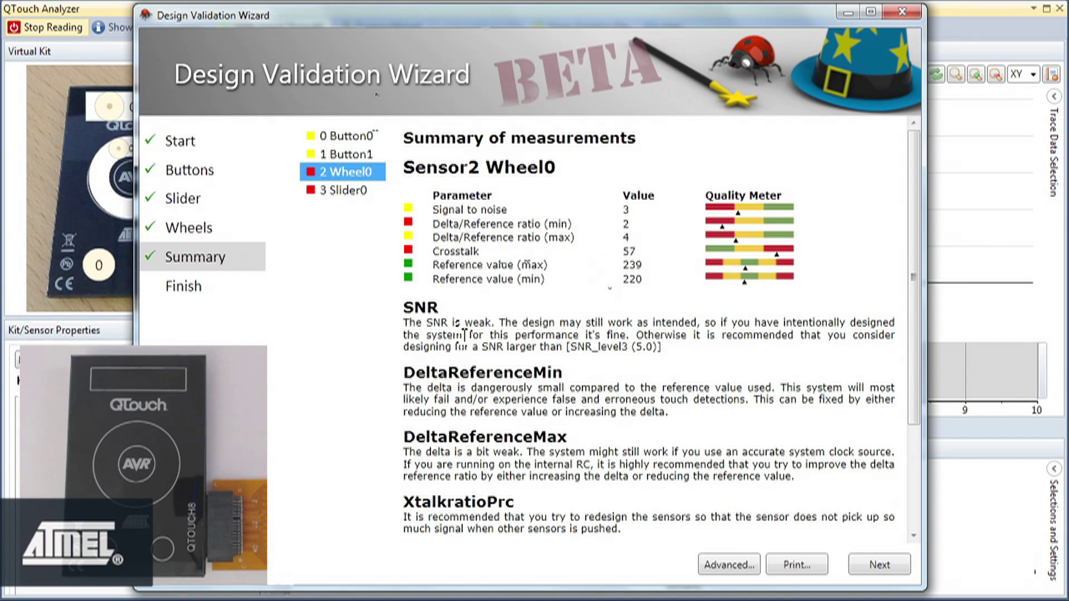
double_click(417, 307)
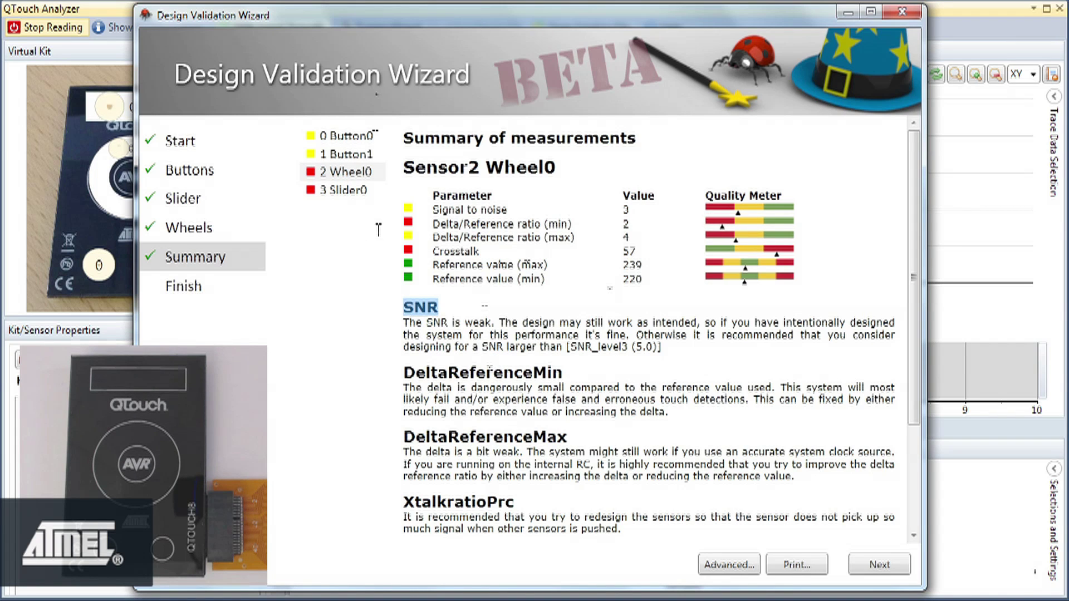
left_click(541, 231)
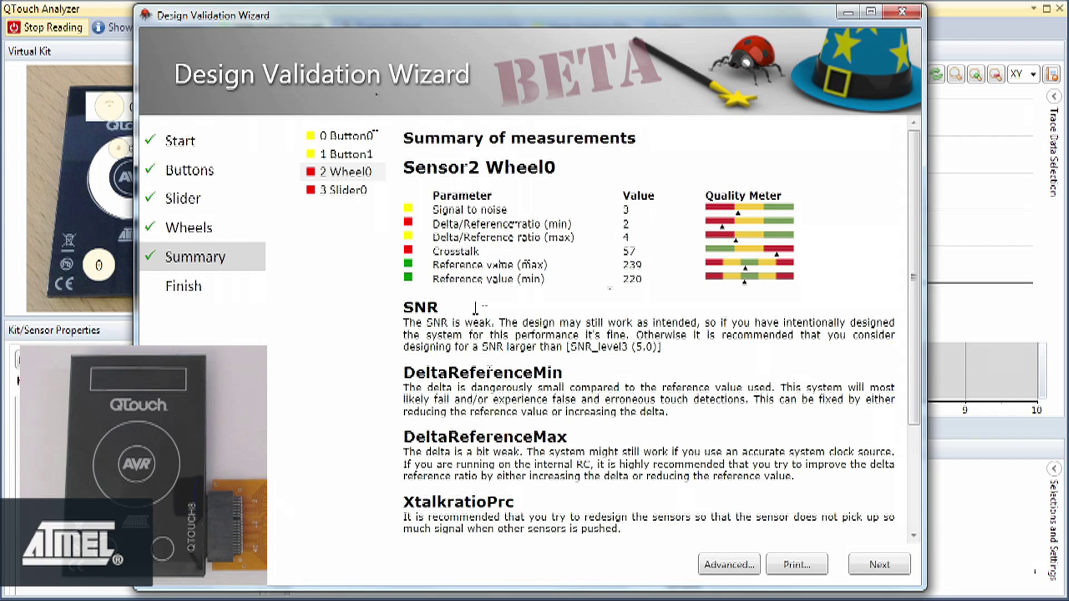
left_click_drag(410, 389, 675, 411)
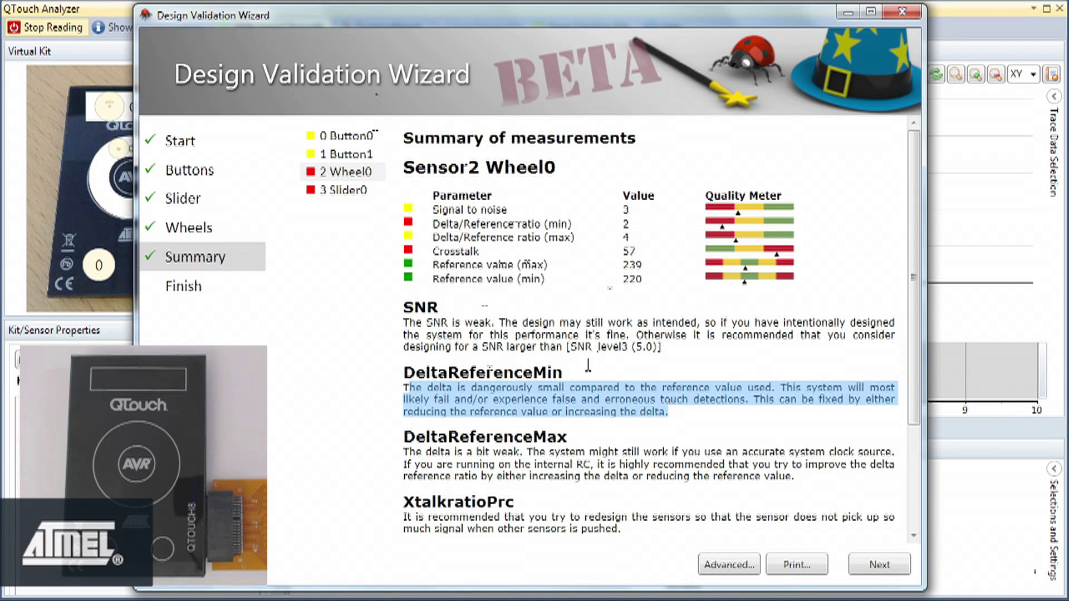
Compare the button summaries with Slider0's, and examine Slider0's crosstalk rating and XtalkratioPrc advice.
left_click(346, 136)
left_click(351, 155)
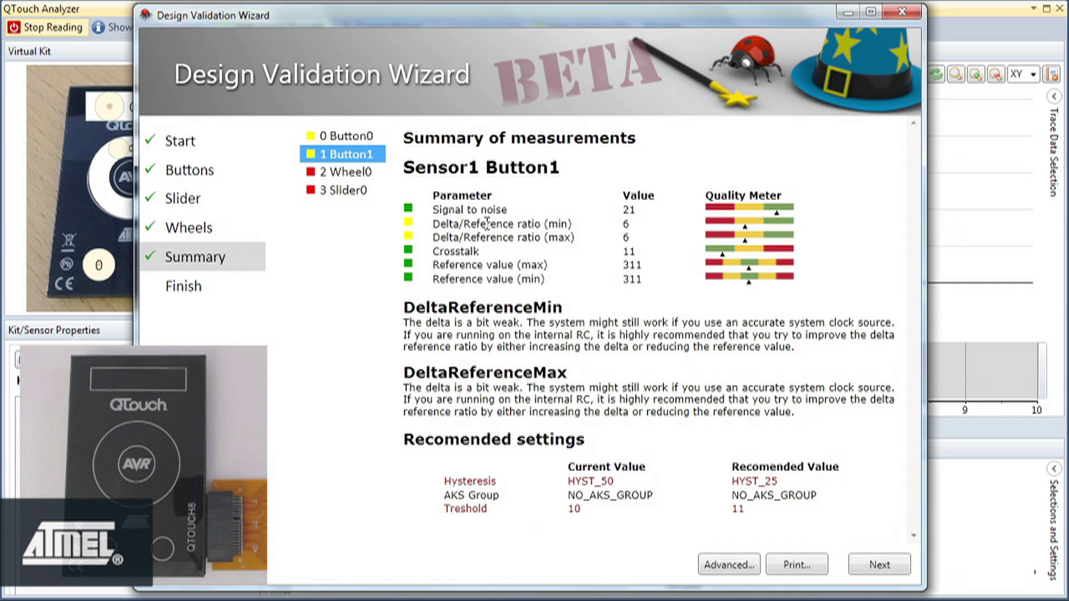
left_click(354, 179)
left_click(345, 190)
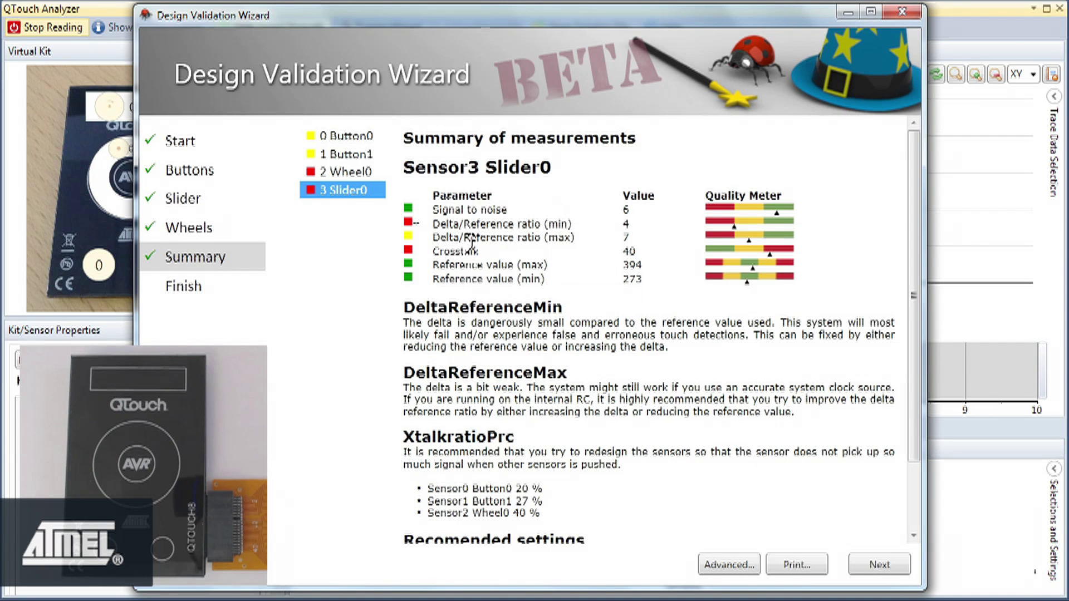
left_click_drag(440, 251, 777, 253)
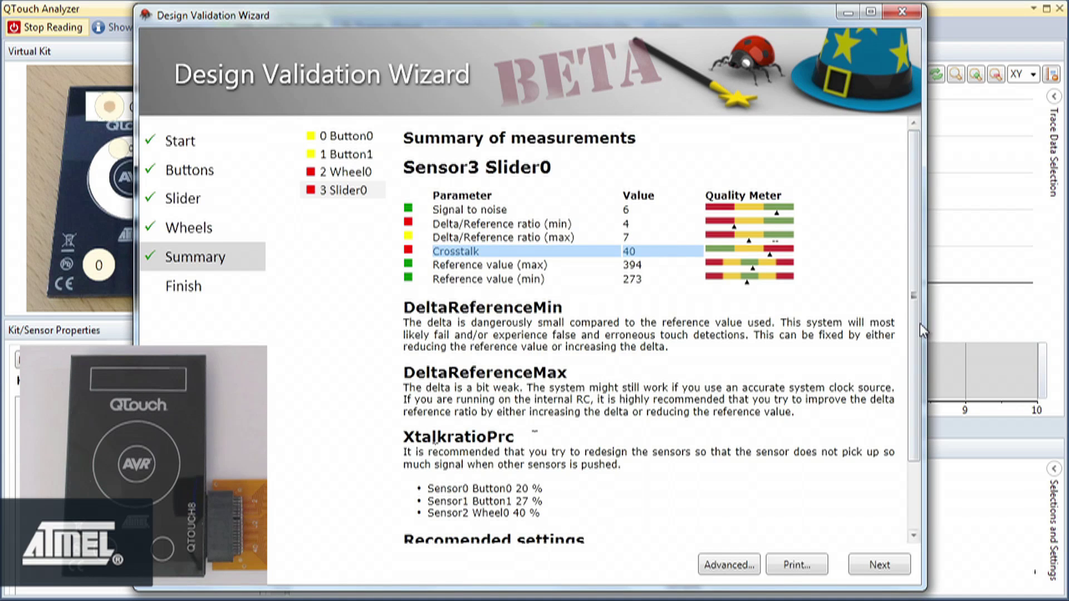
scroll(919, 334, "down", 3)
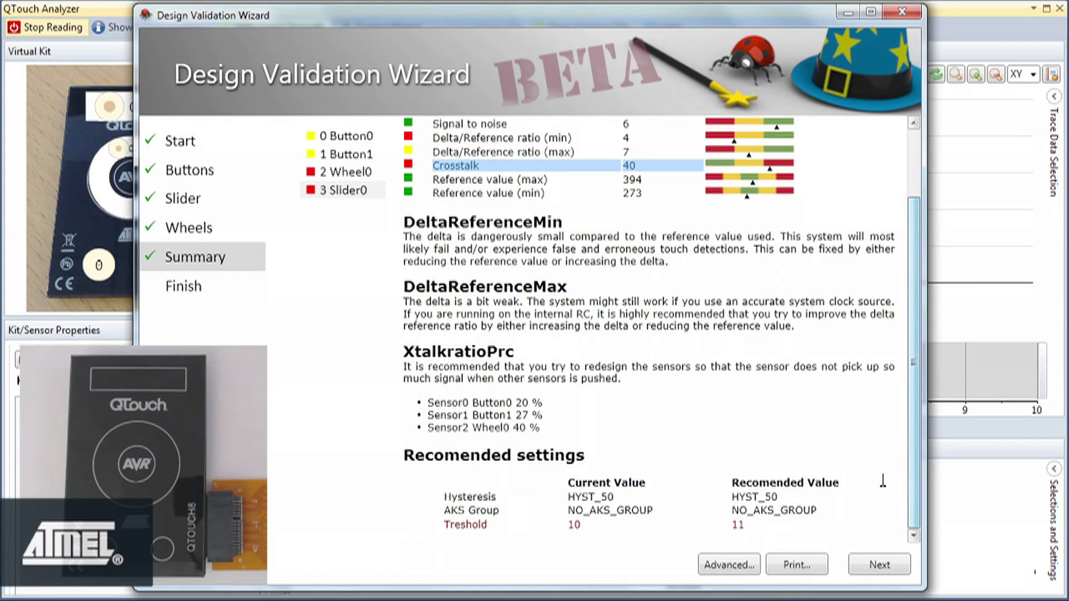
left_click_drag(429, 361, 618, 438)
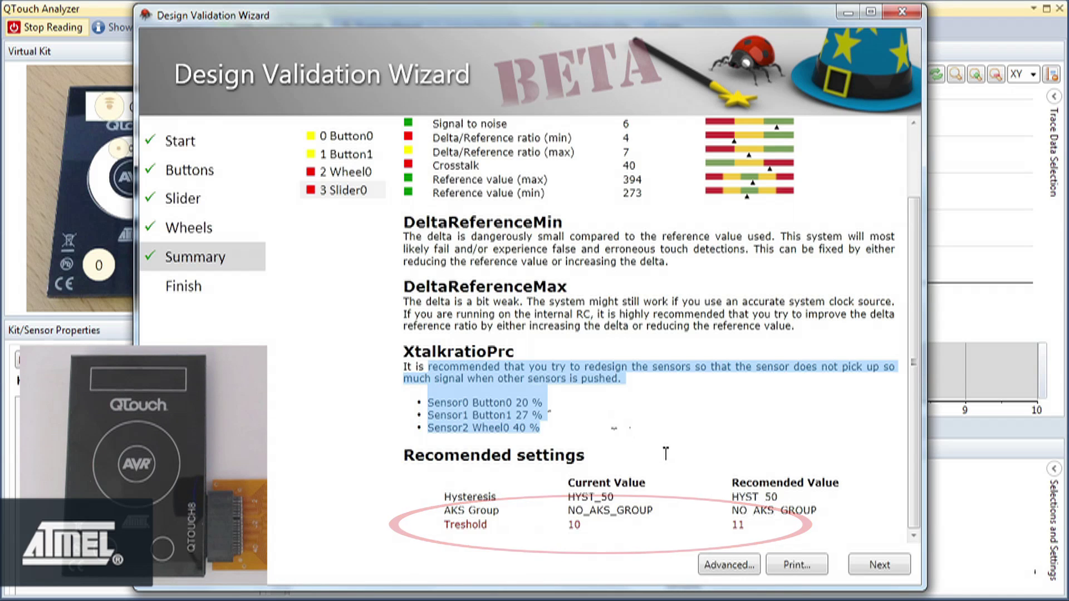
left_click(692, 379)
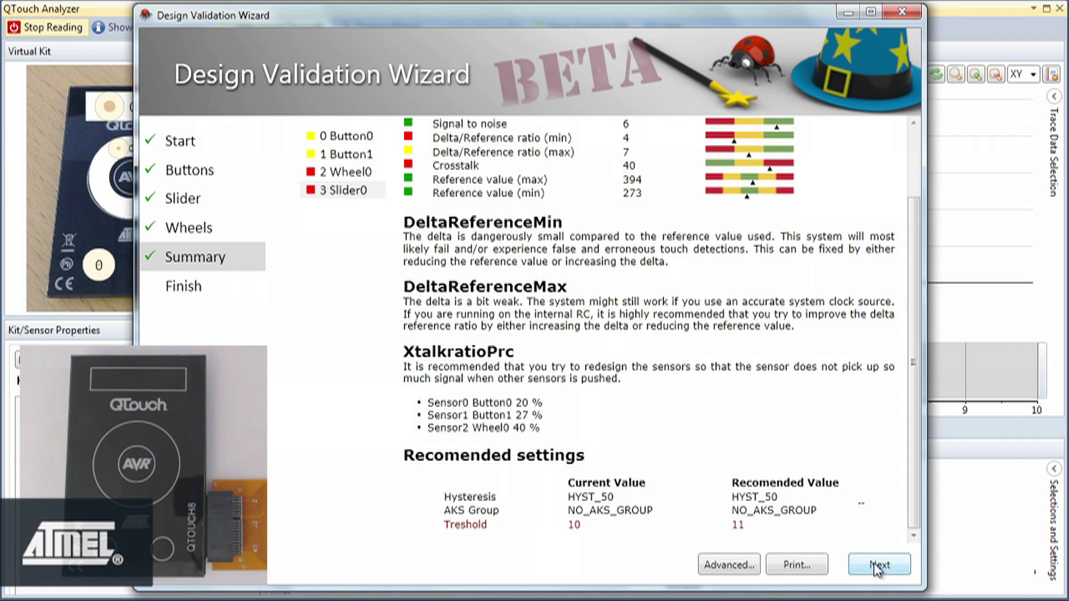
Check the current and recommended AKS Group and threshold settings for Slider0.
left_click_drag(443, 509, 607, 515)
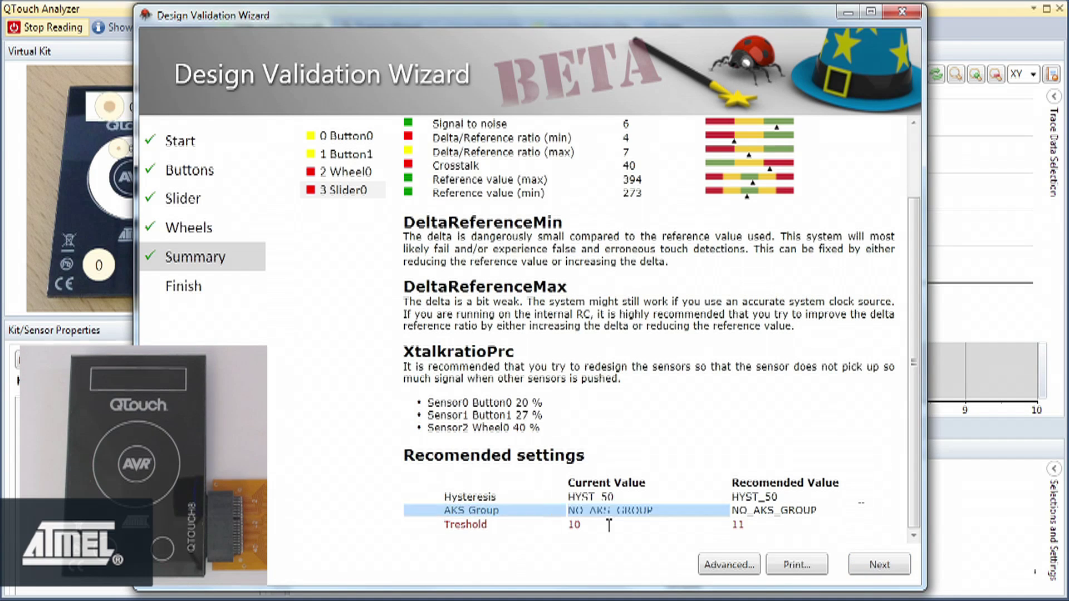
left_click_drag(692, 530, 827, 532)
left_click(815, 536)
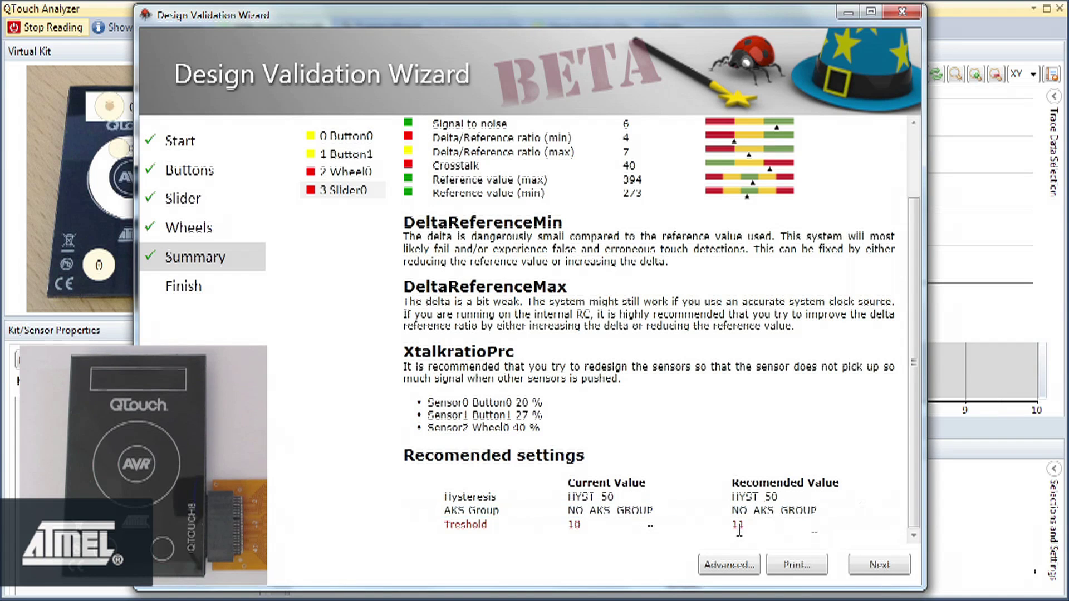
Write the recommended settings for all four sensors to the kit and finish the wizard.
left_click(879, 565)
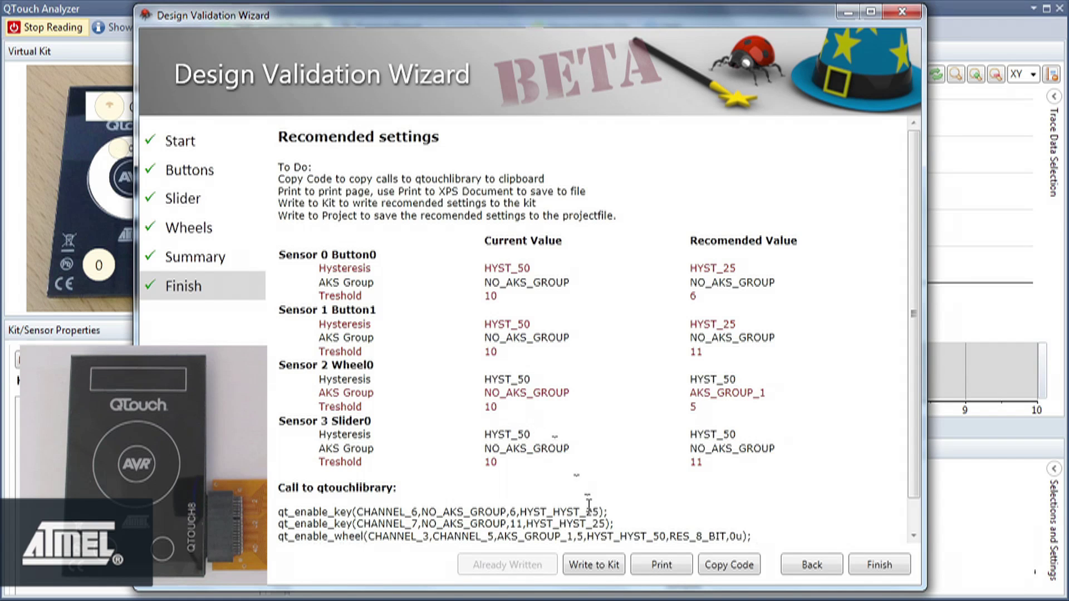
left_click(601, 566)
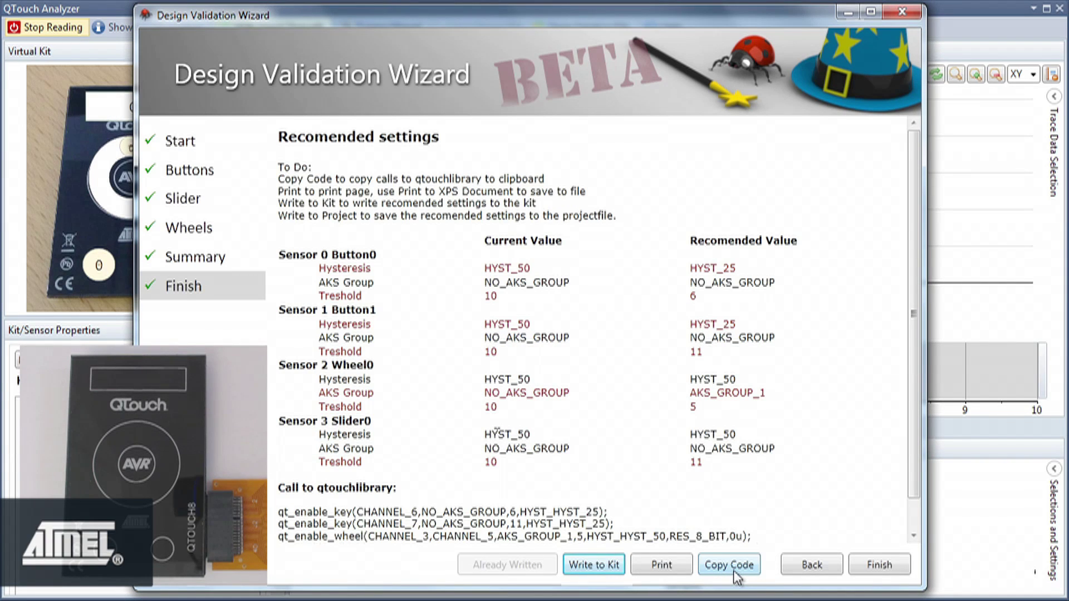
left_click(876, 567)
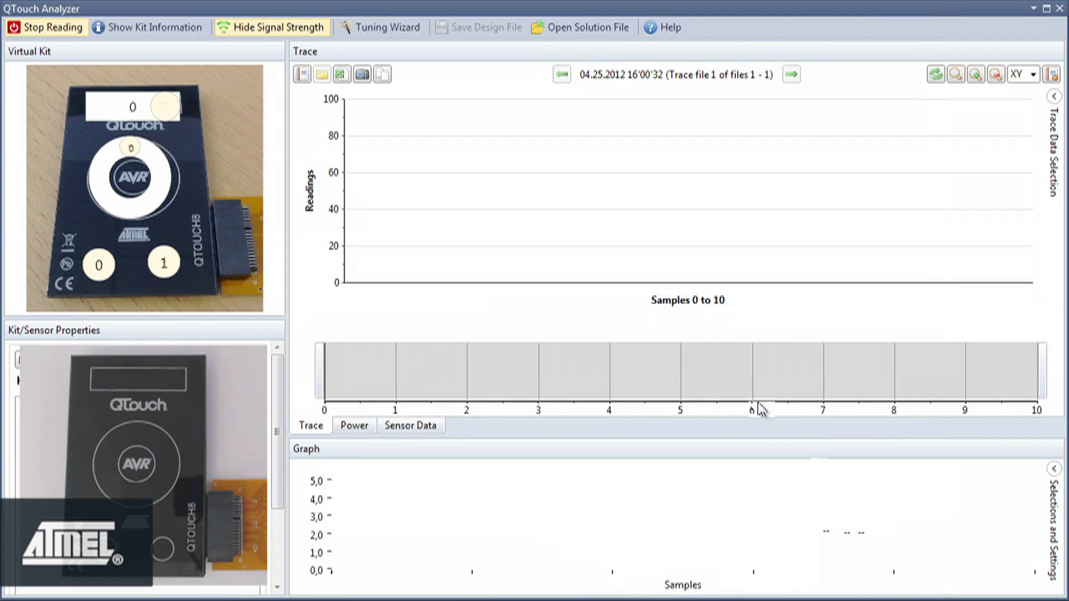